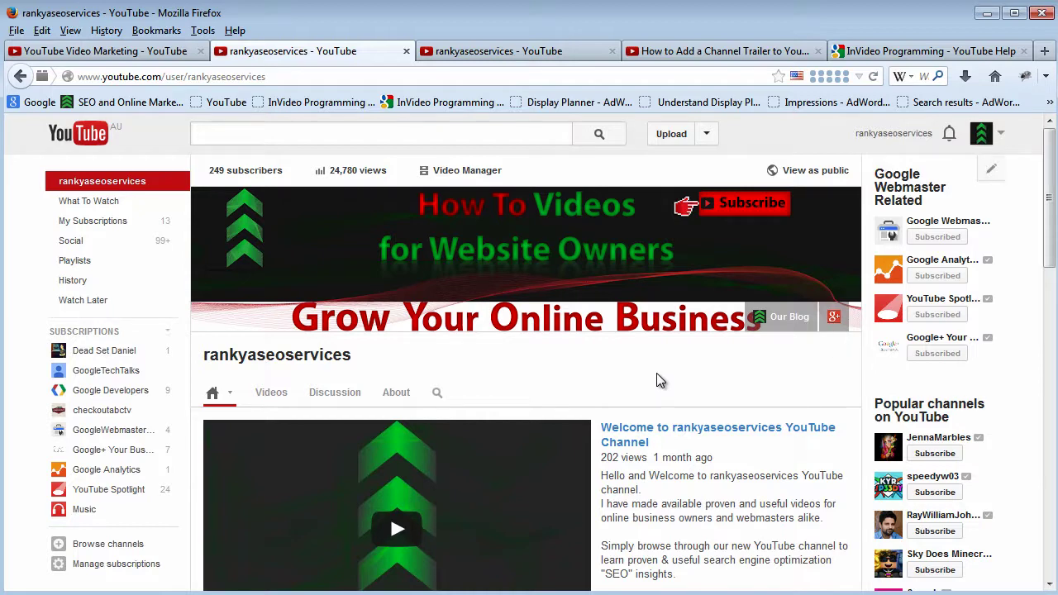
Step: Open the account dropdown from the channel avatar at the top right
click(996, 136)
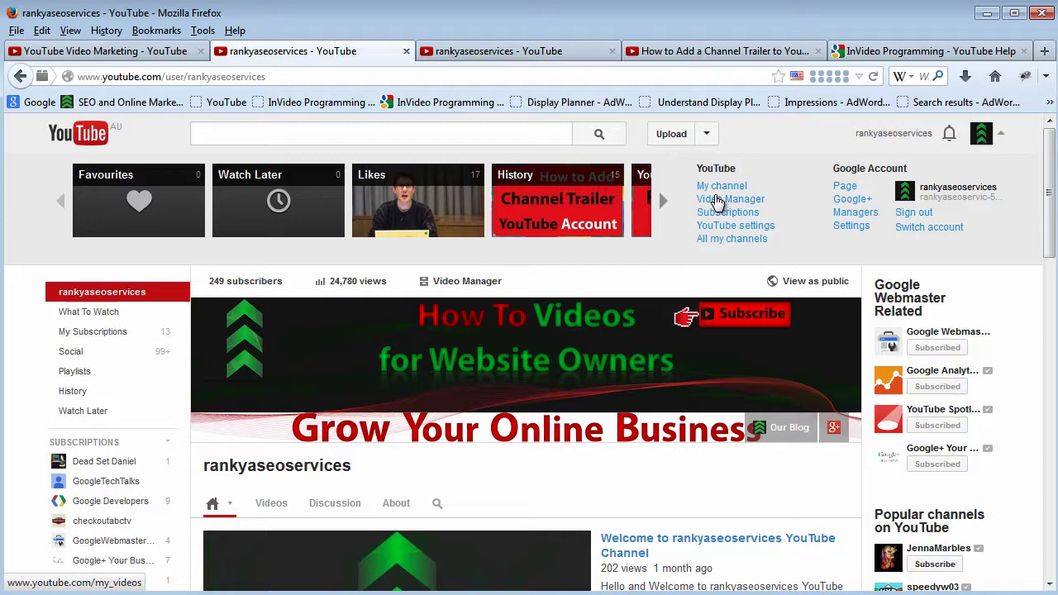
Step: Go through Video Manager and Channel Settings to the InVideo Programming page
click(730, 200)
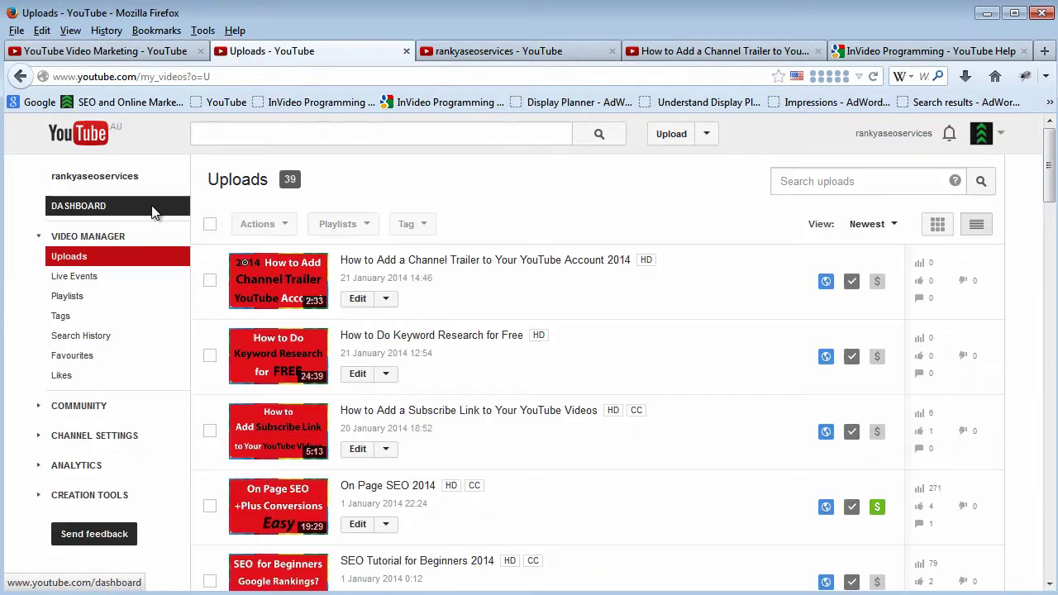
click(104, 441)
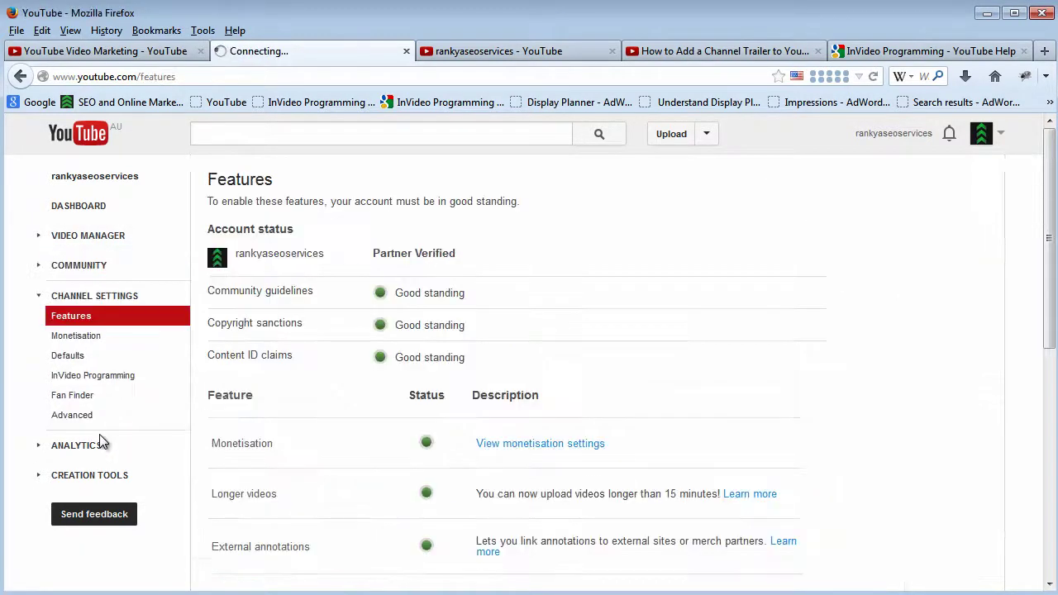
click(89, 378)
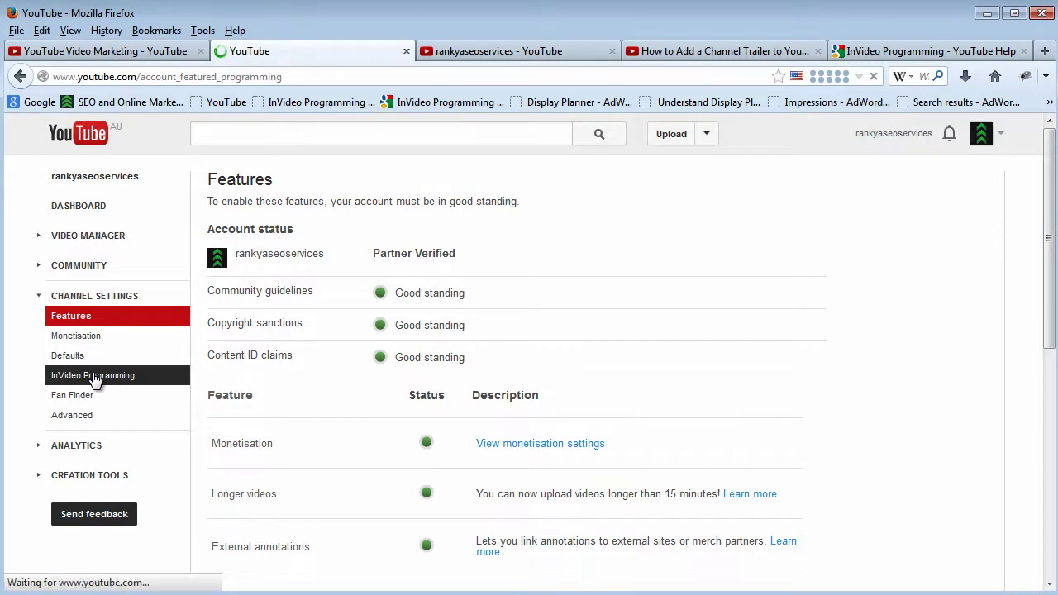
scroll(767, 459, down, 2)
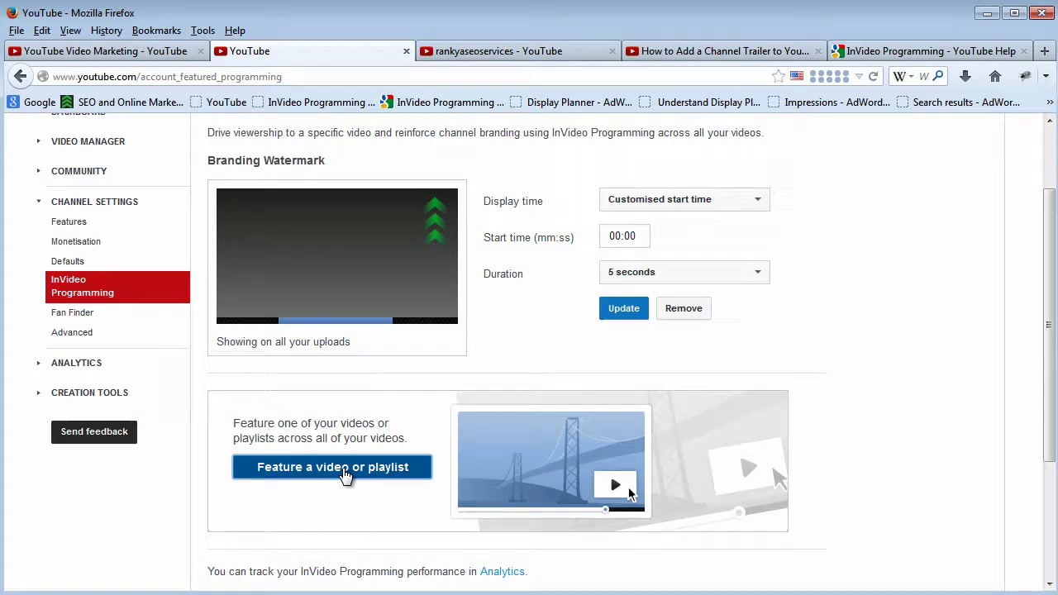
Step: Choose to feature a specific video and select How to Rank YouTube Videos
click(345, 471)
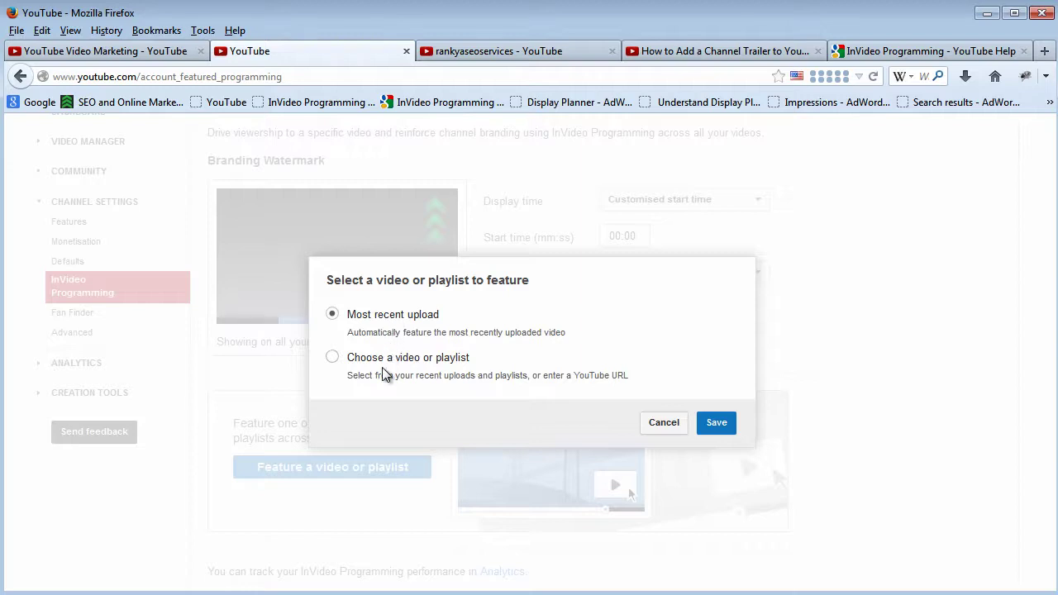
click(331, 358)
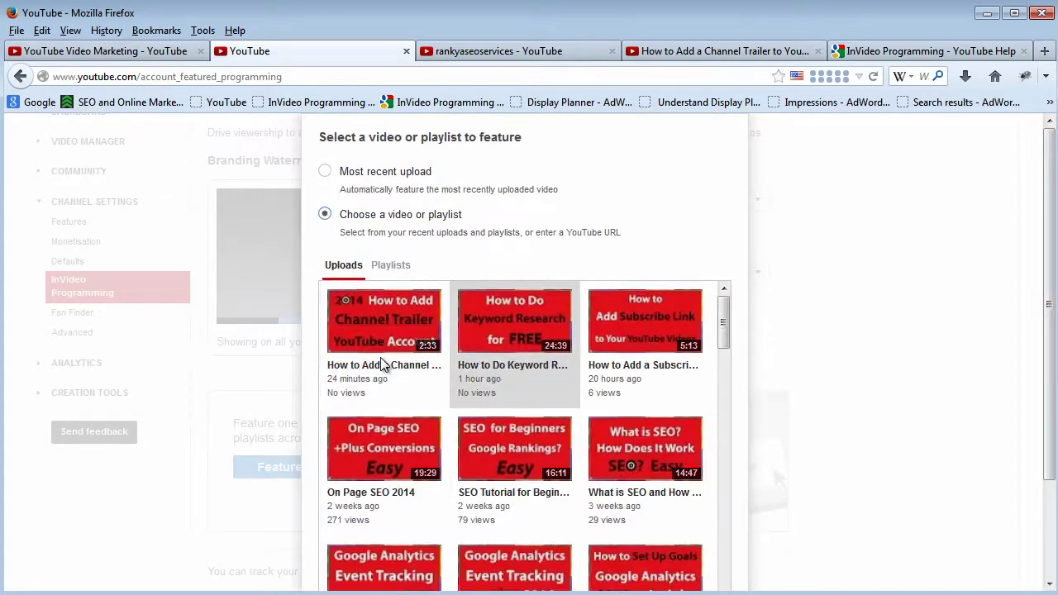
drag(724, 320, 724, 355)
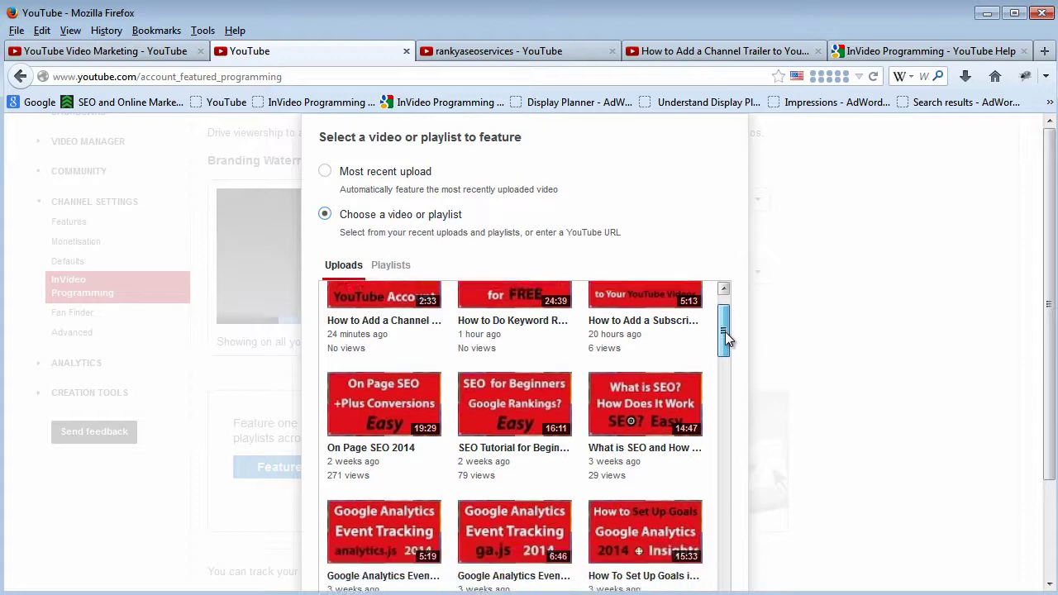
scroll(1046, 340, down, 3)
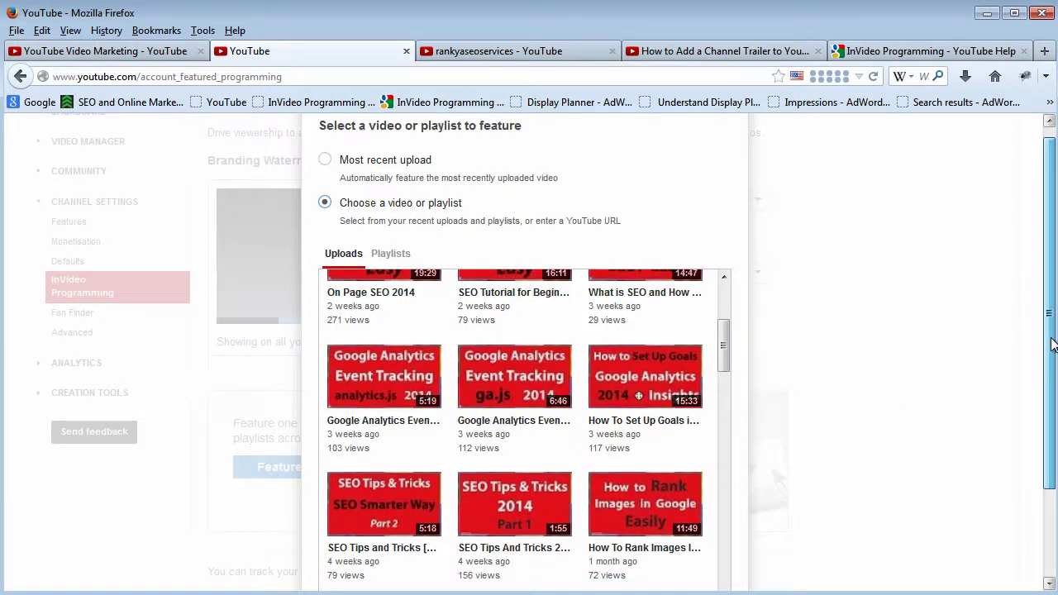
click(476, 520)
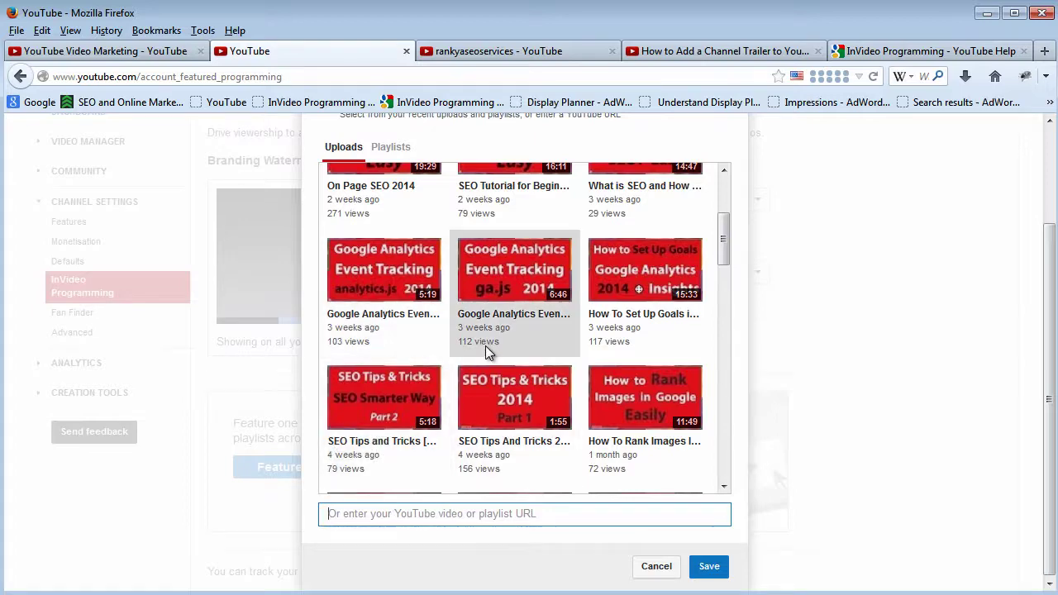
mouse_move(720, 260)
mouse_down()
mouse_move(727, 228)
mouse_move(733, 401)
mouse_up()
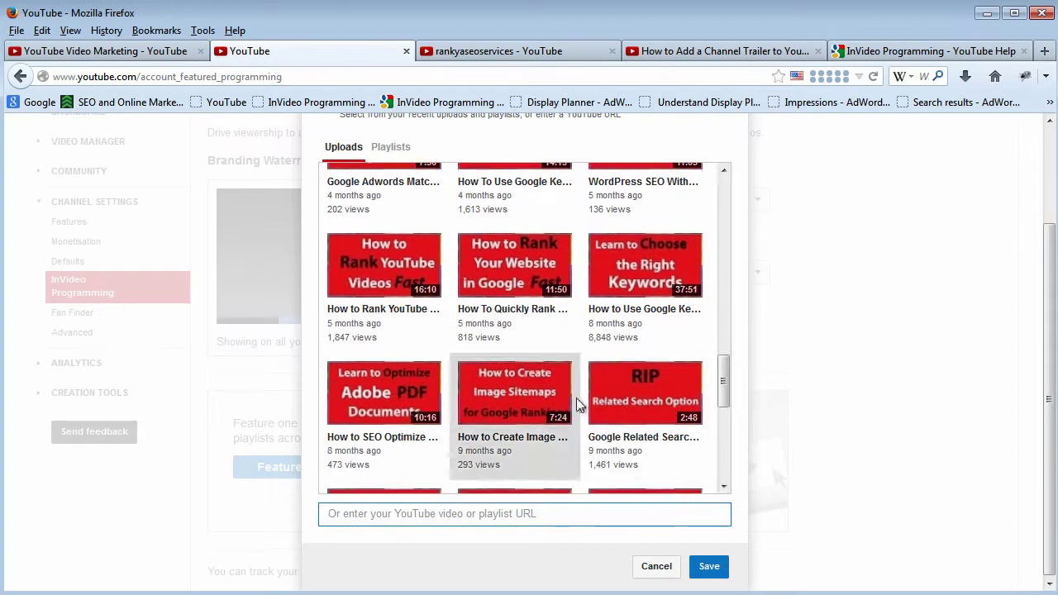
click(371, 312)
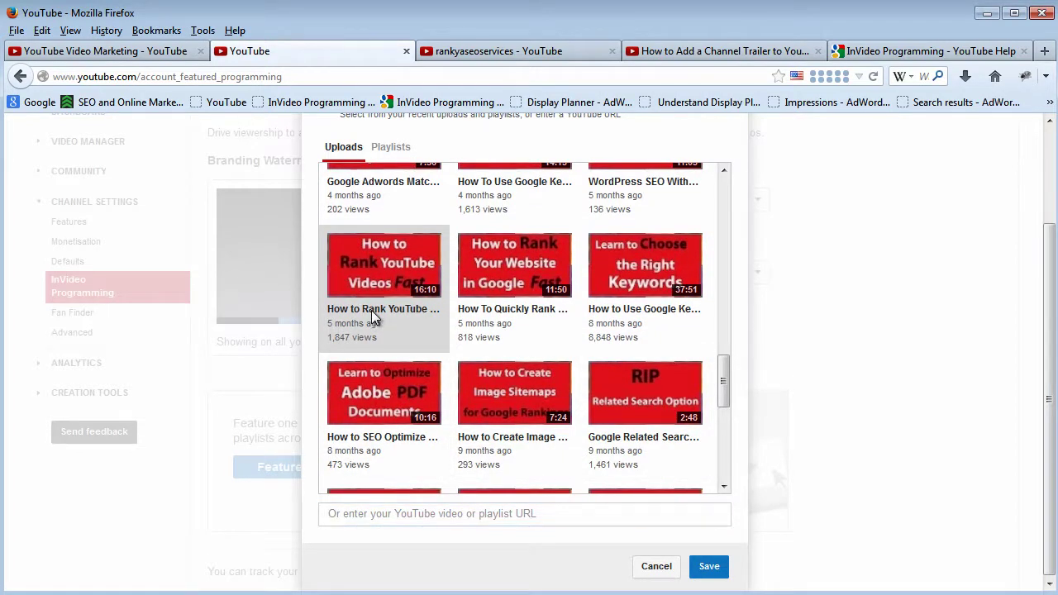
click(371, 310)
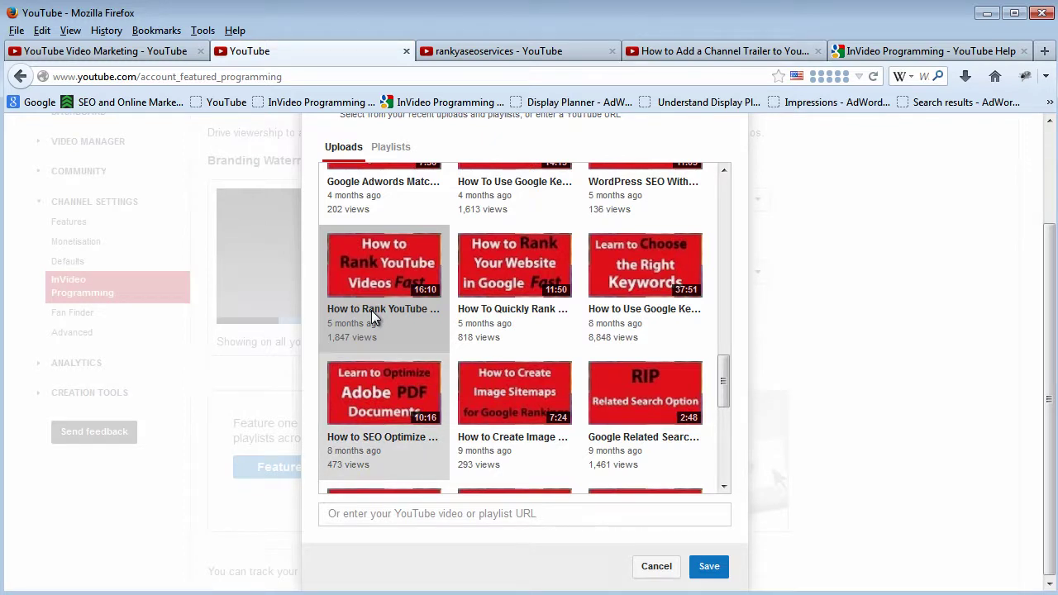
Step: Save How to Rank YouTube Videos as the featured video, reselecting it after the first attempt
click(704, 569)
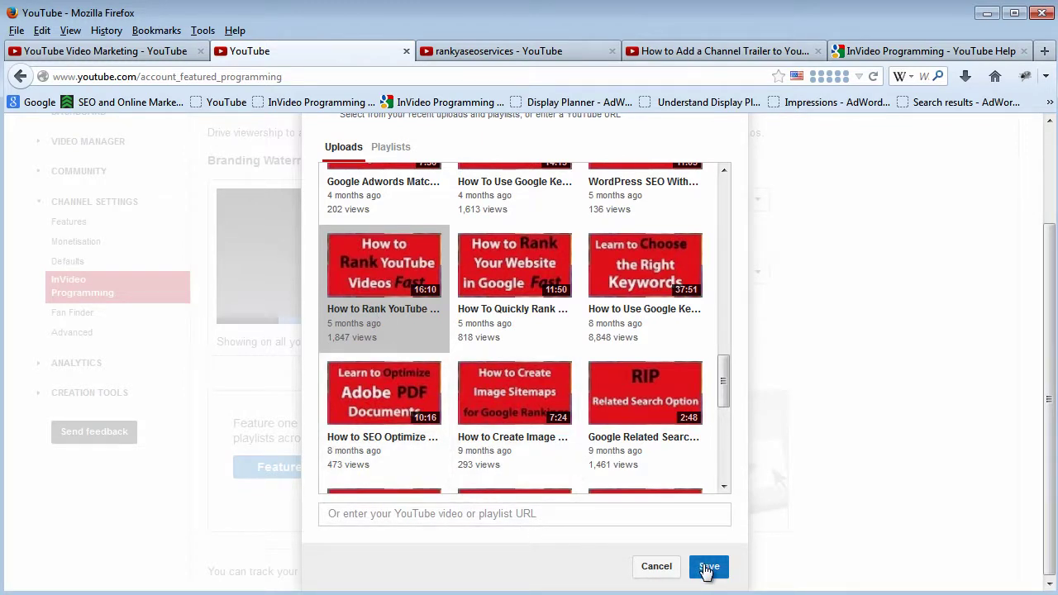
click(346, 513)
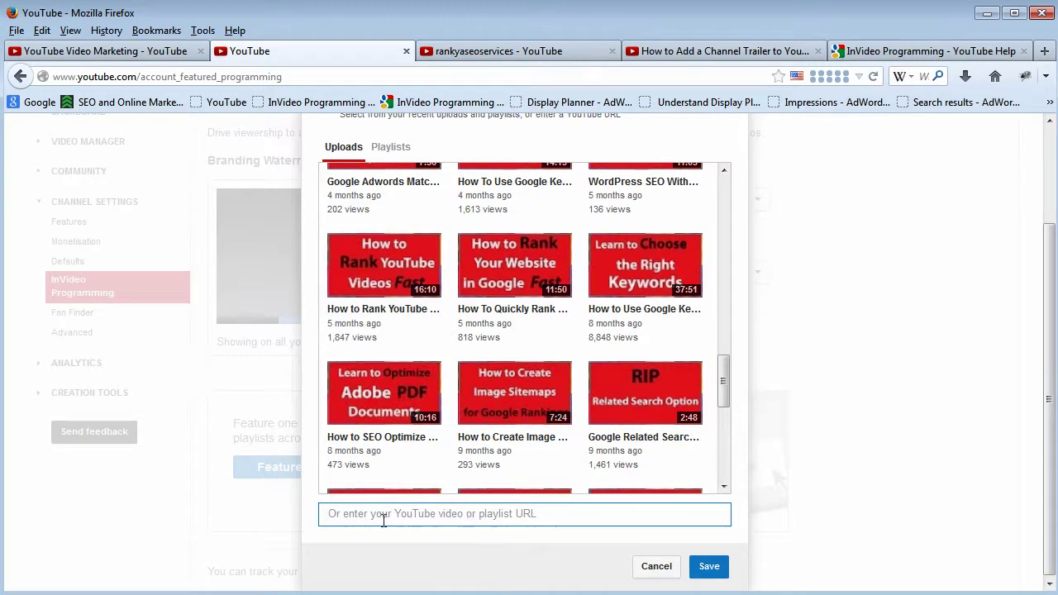
click(378, 299)
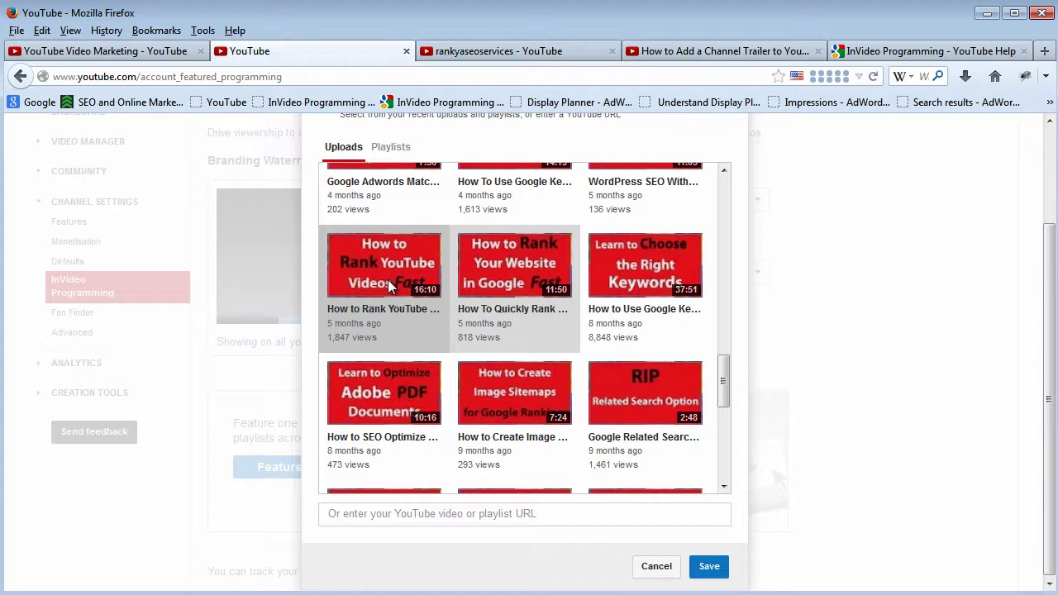
click(709, 566)
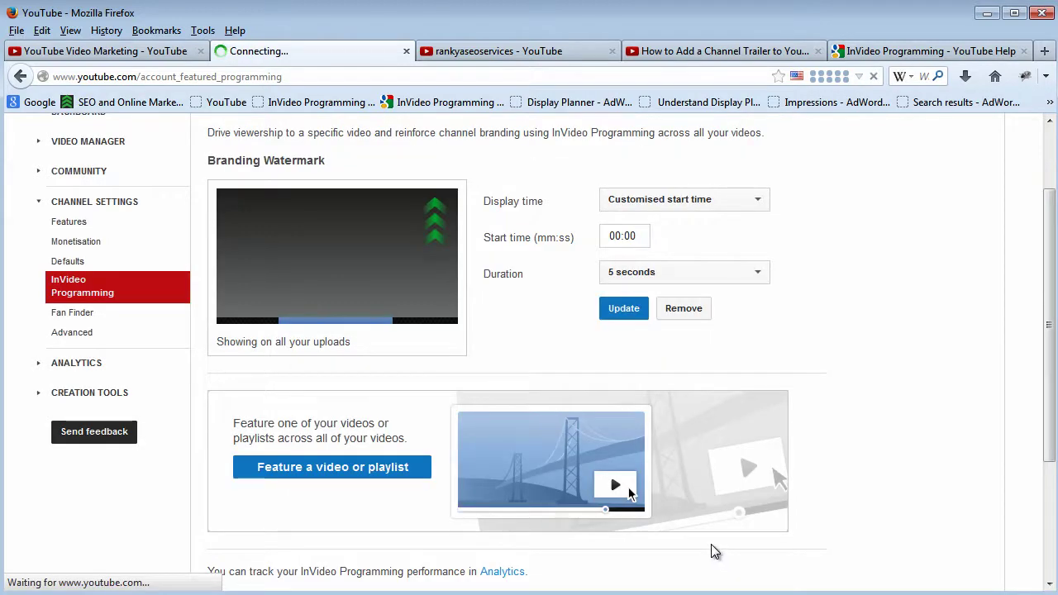
Step: Enter the custom message 'Do You Market YouTube Videos?' for the featured video
scroll(833, 486, down, 2)
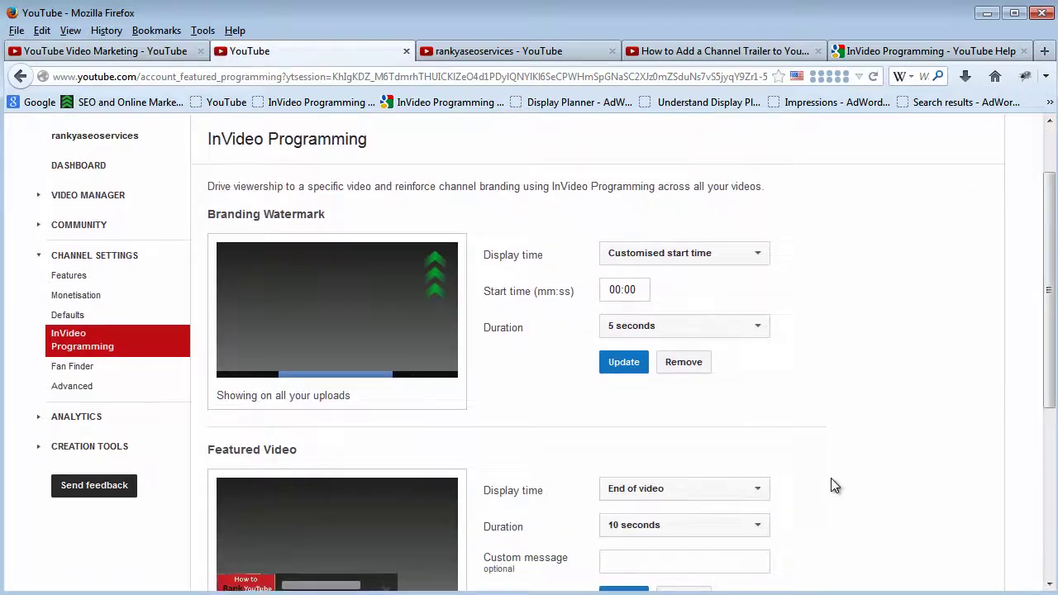
scroll(832, 486, down, 2)
scroll(833, 485, down, 2)
scroll(832, 486, up, 2)
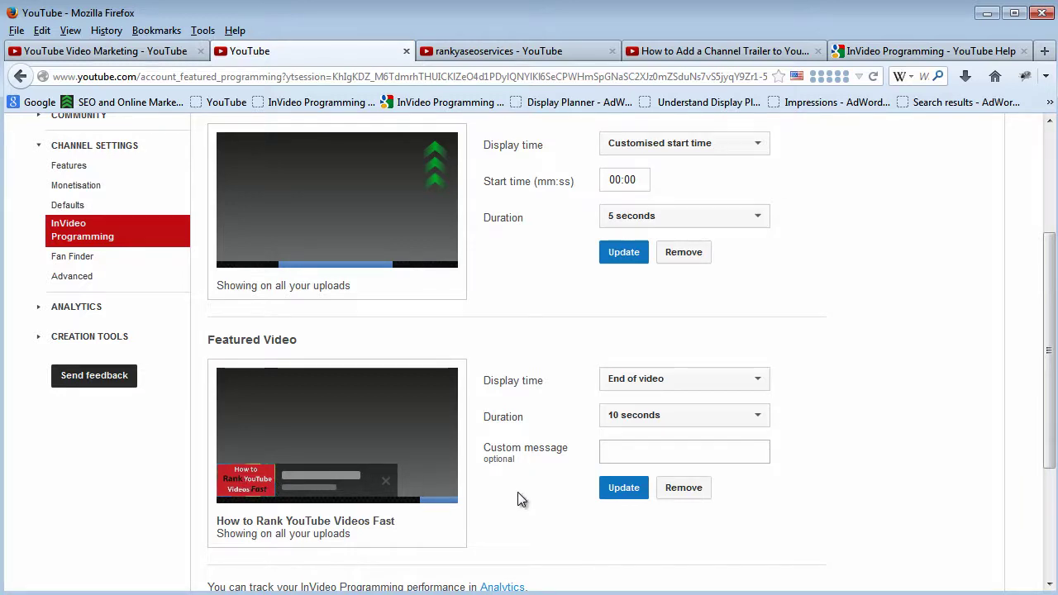
click(619, 460)
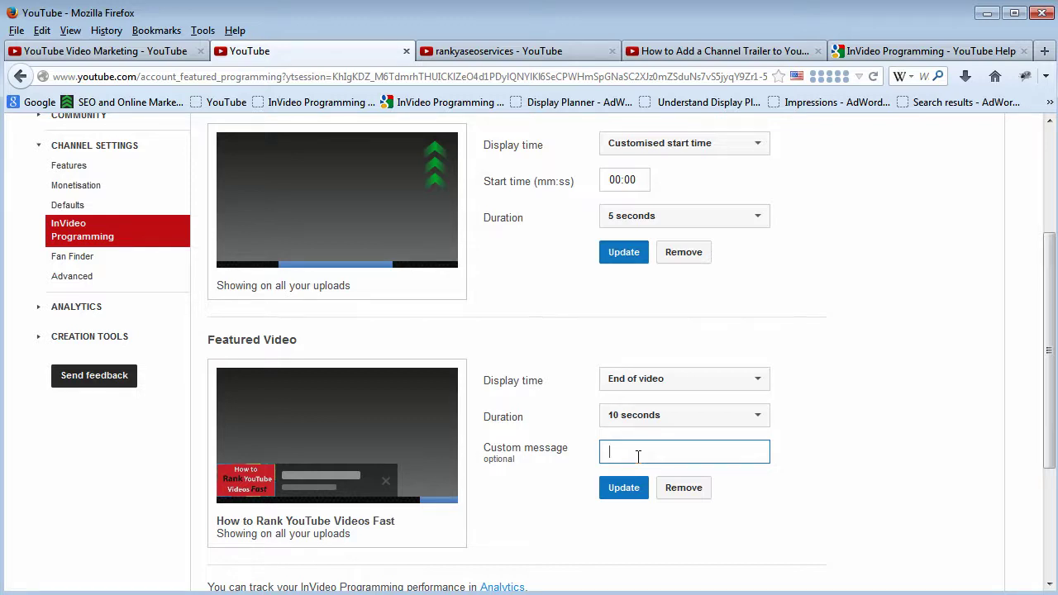
text(M)
text(o Y)
text(M)
text(rket YouTu)
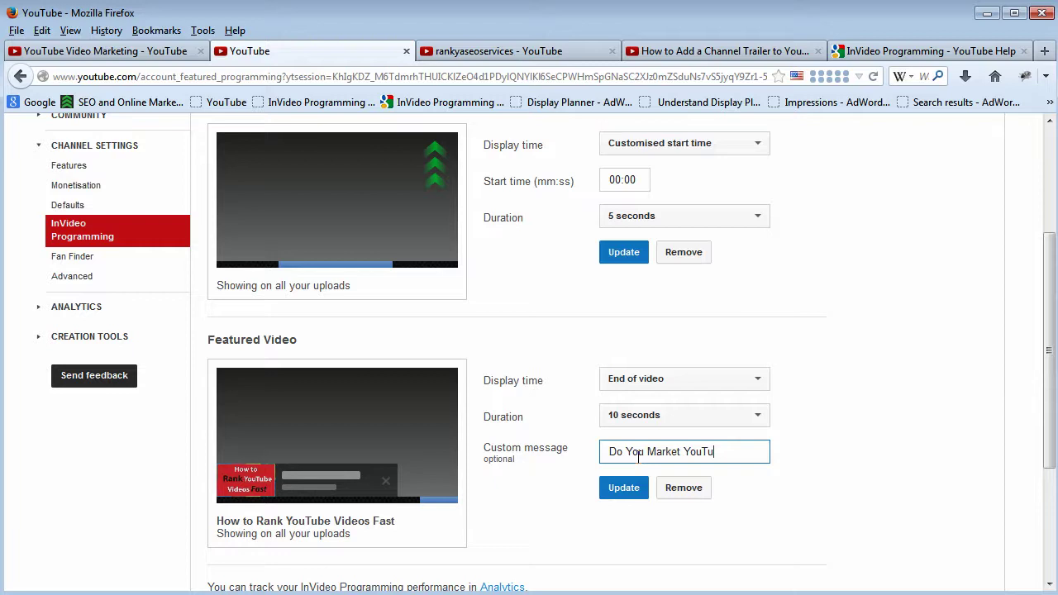
text( Viide)
key(BackSpace)
text(s)
text(?)
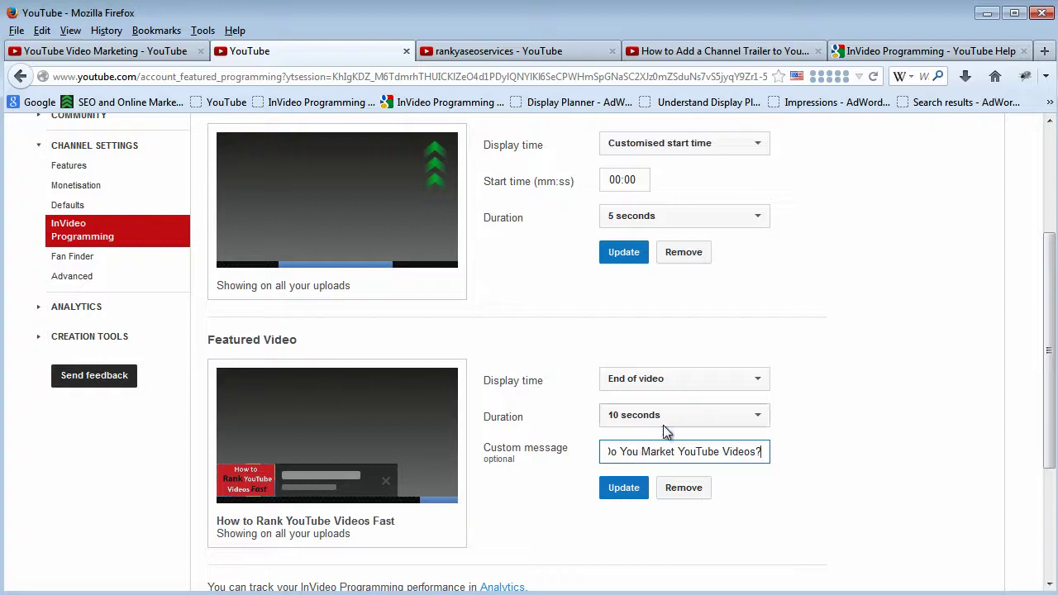
Step: Keep the duration at 10 seconds and the display time at End of video
click(666, 419)
click(654, 447)
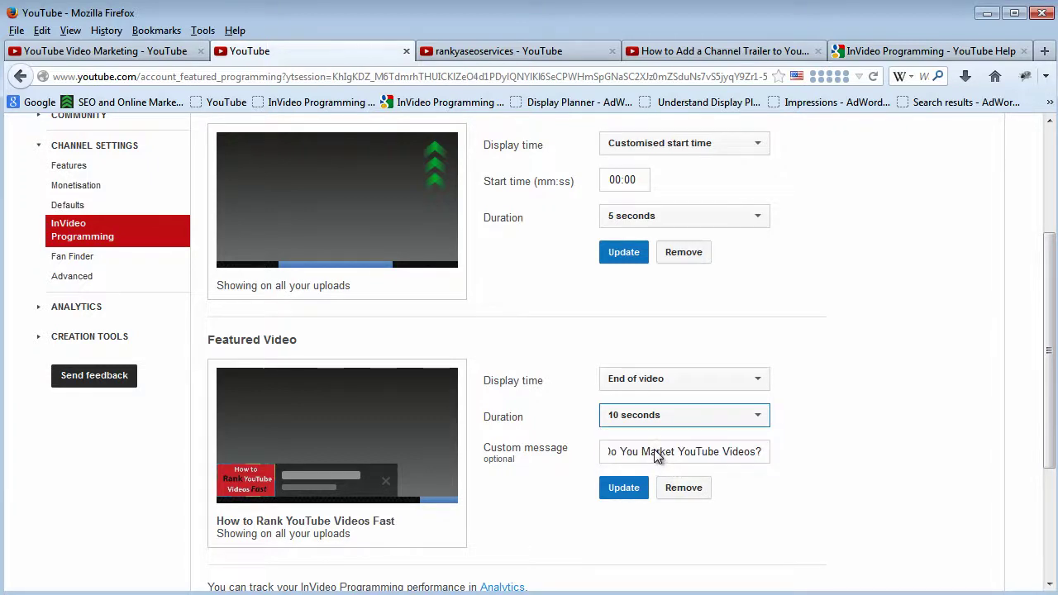
click(755, 380)
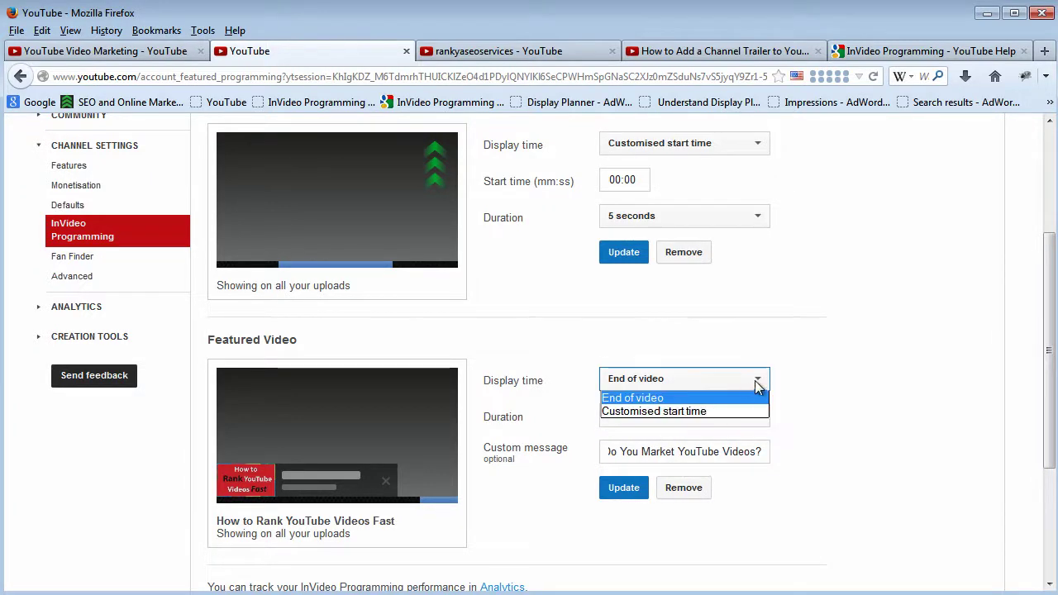
click(756, 380)
key(Down)
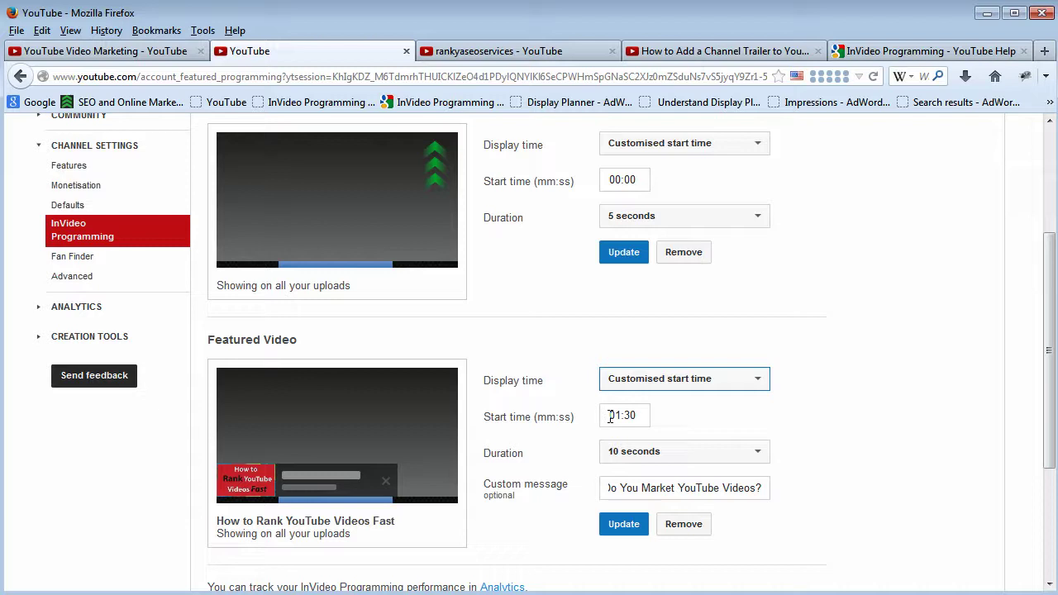
click(747, 380)
click(713, 411)
key(Up)
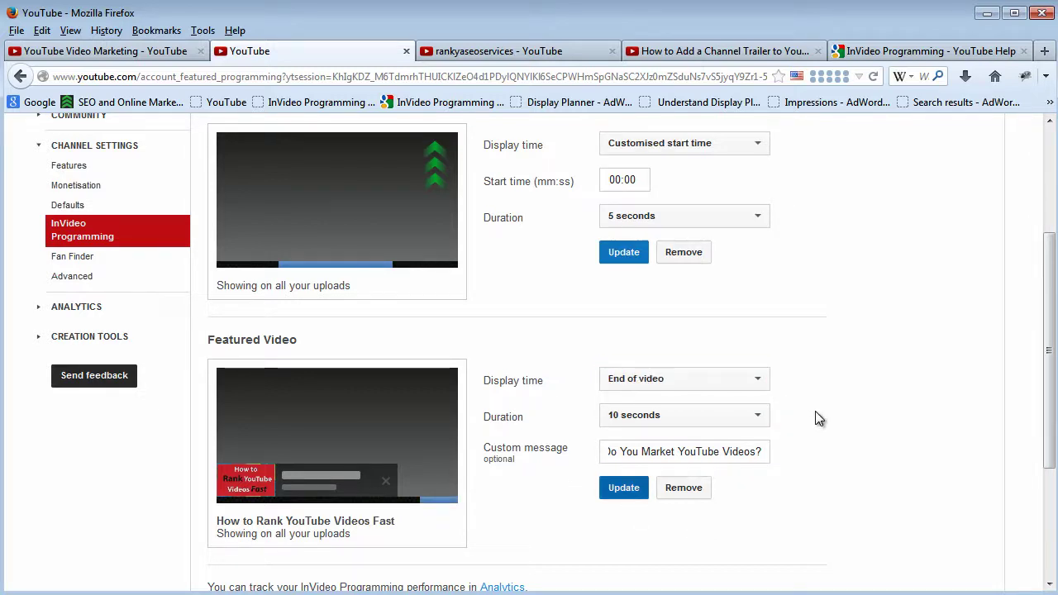
click(612, 494)
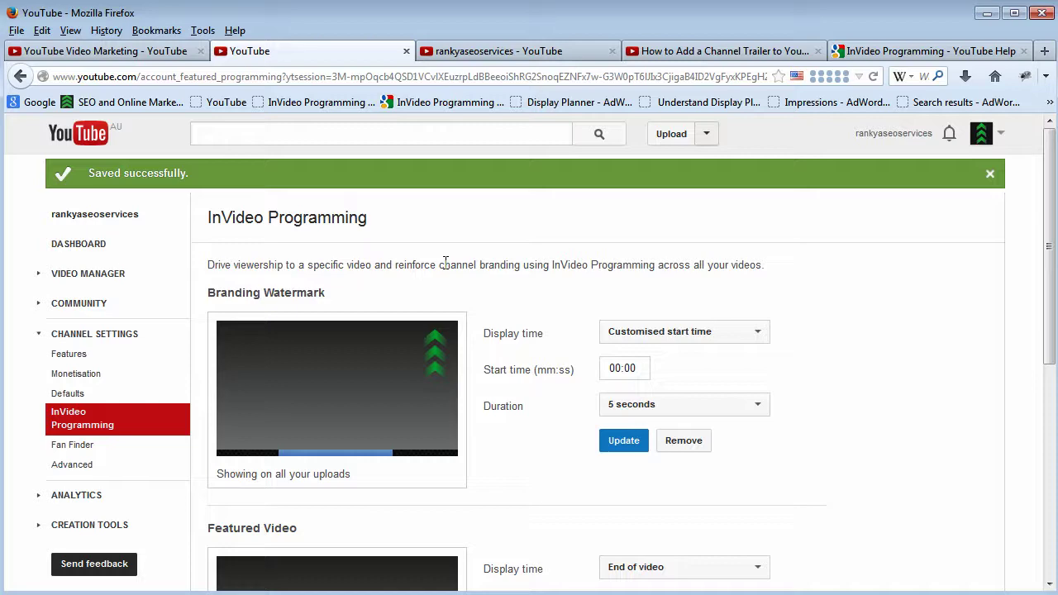
click(694, 55)
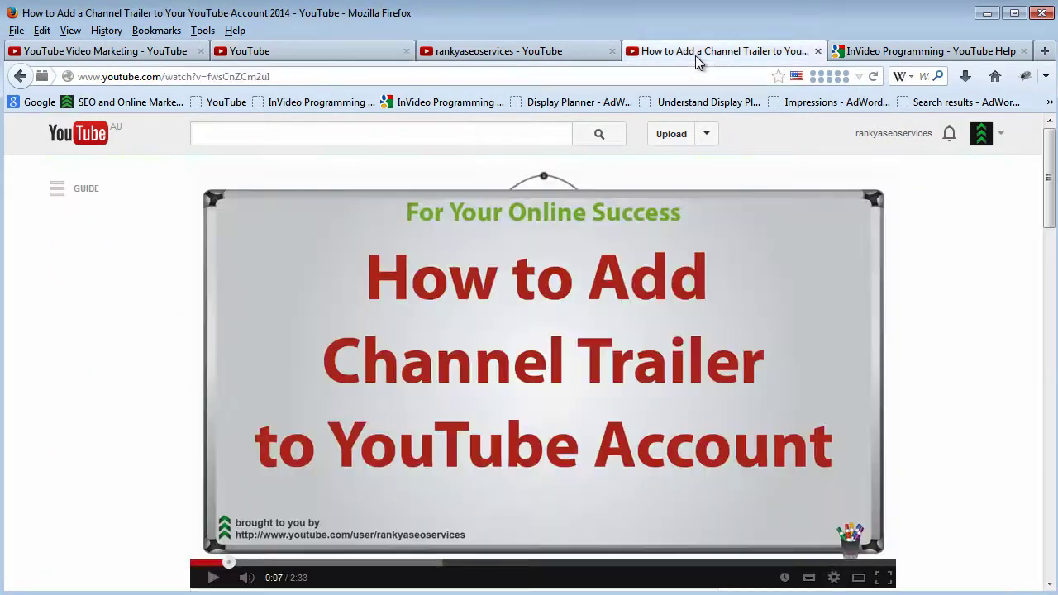
click(522, 49)
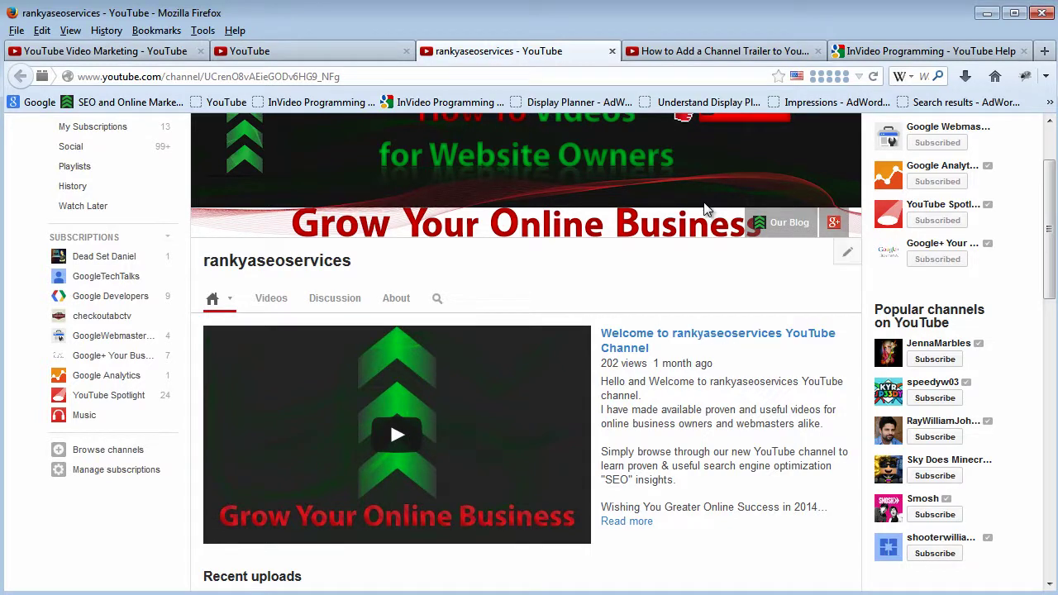
click(710, 53)
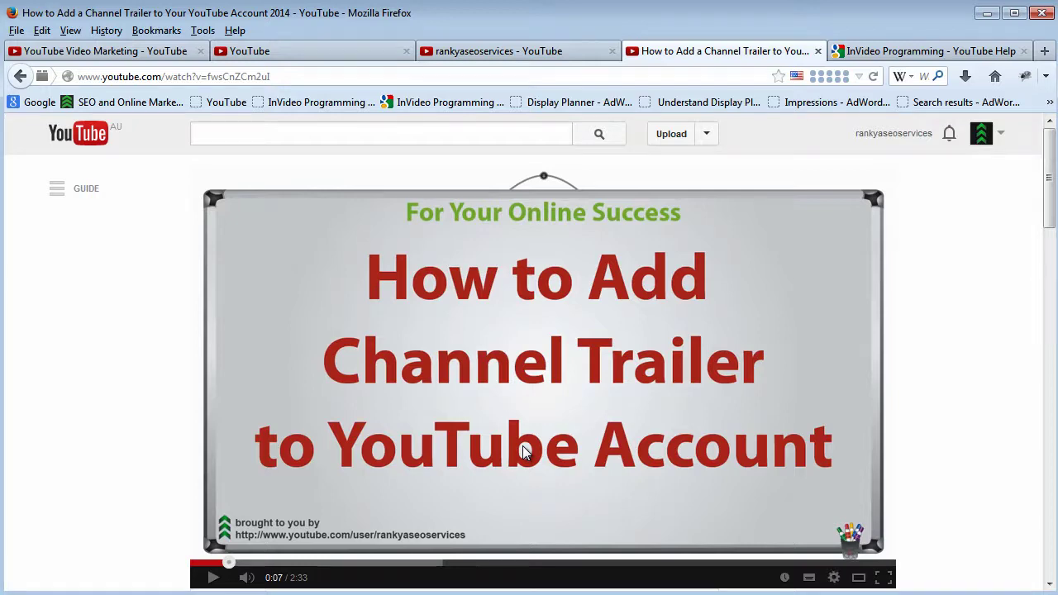
click(305, 51)
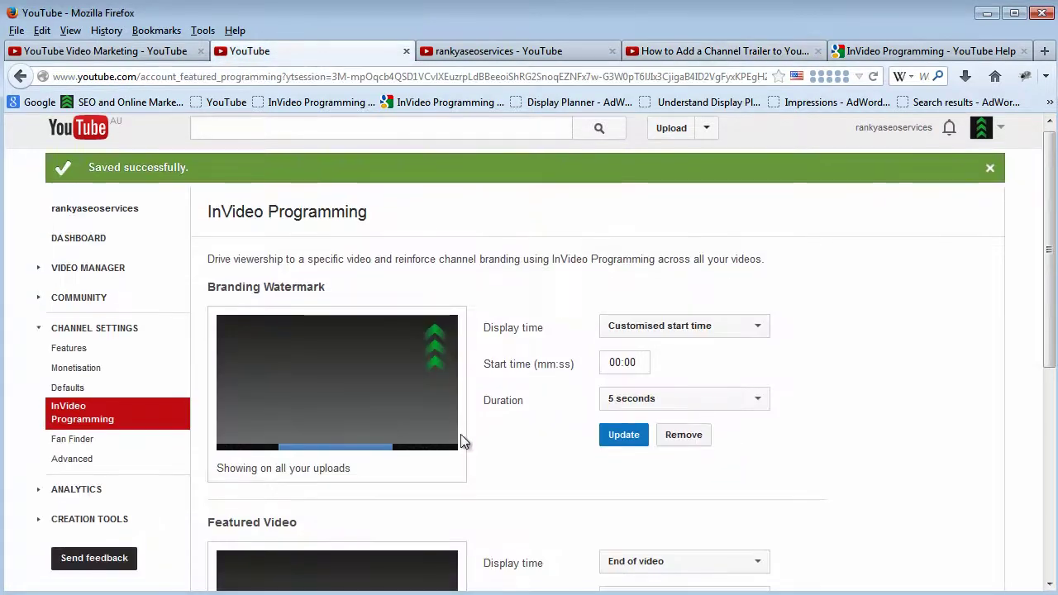
scroll(479, 494, down, 2)
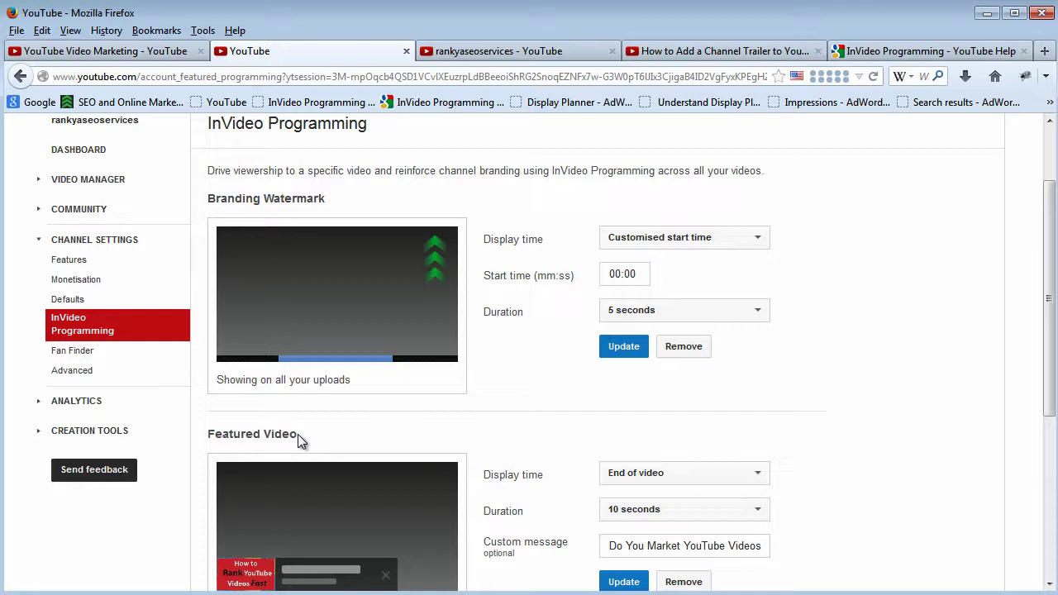
click(671, 52)
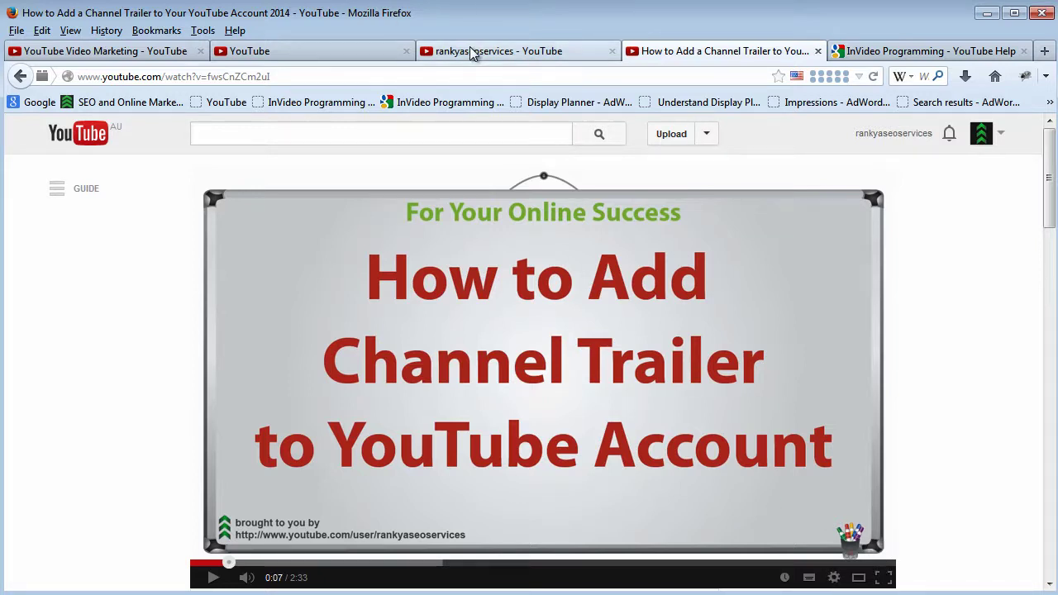
click(375, 52)
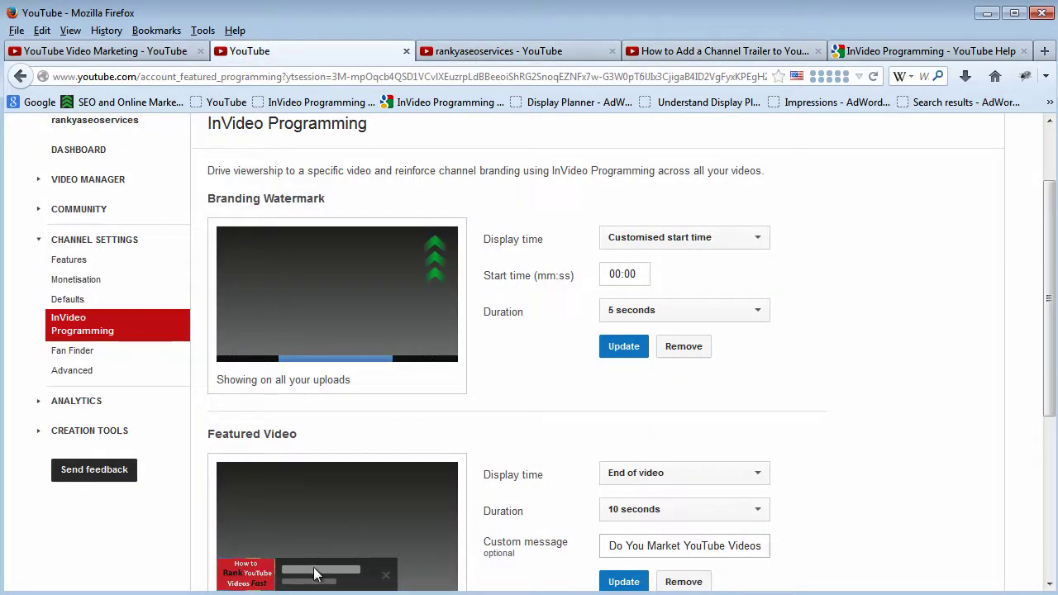
click(640, 546)
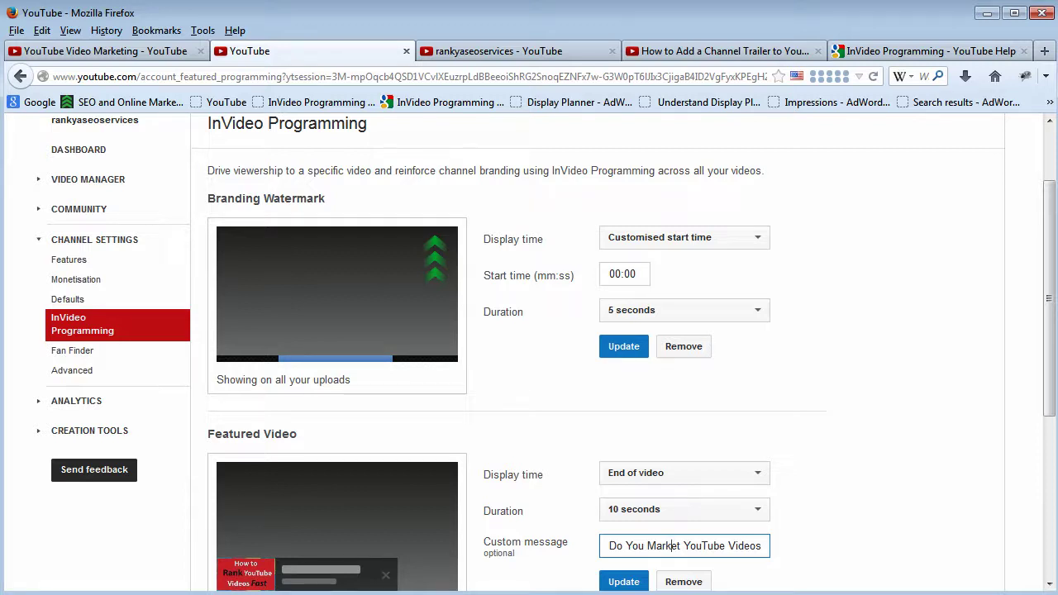
click(50, 48)
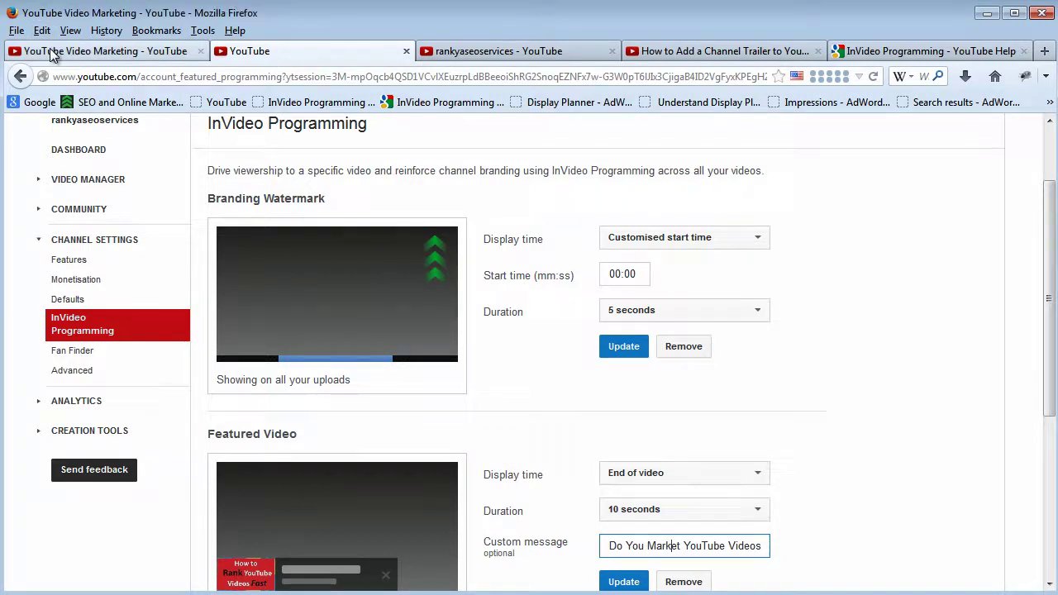
Step: Switch to the channel's YouTube Video Marketing page listing its videos
click(496, 50)
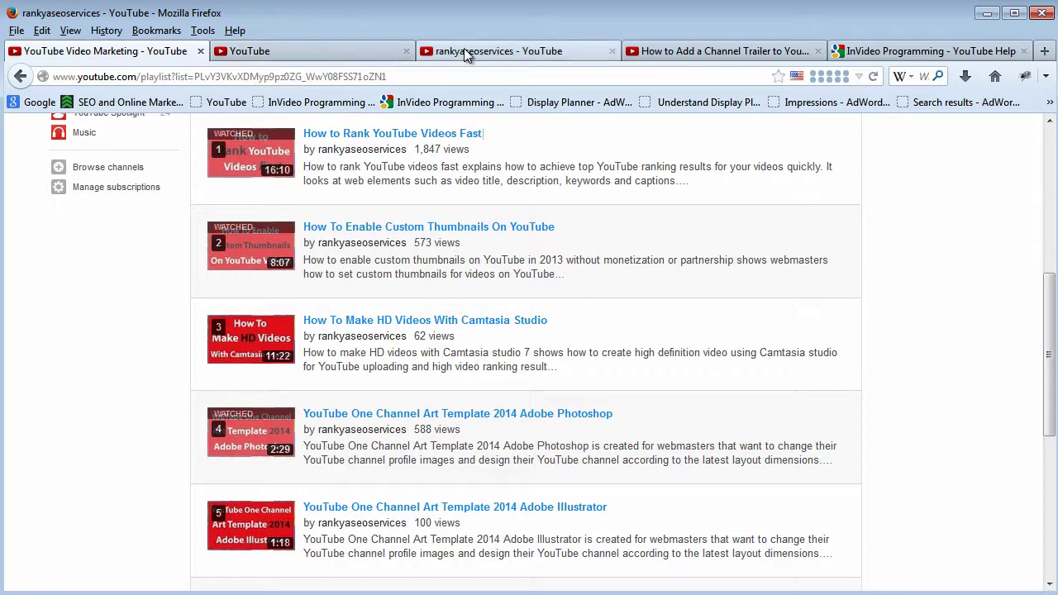